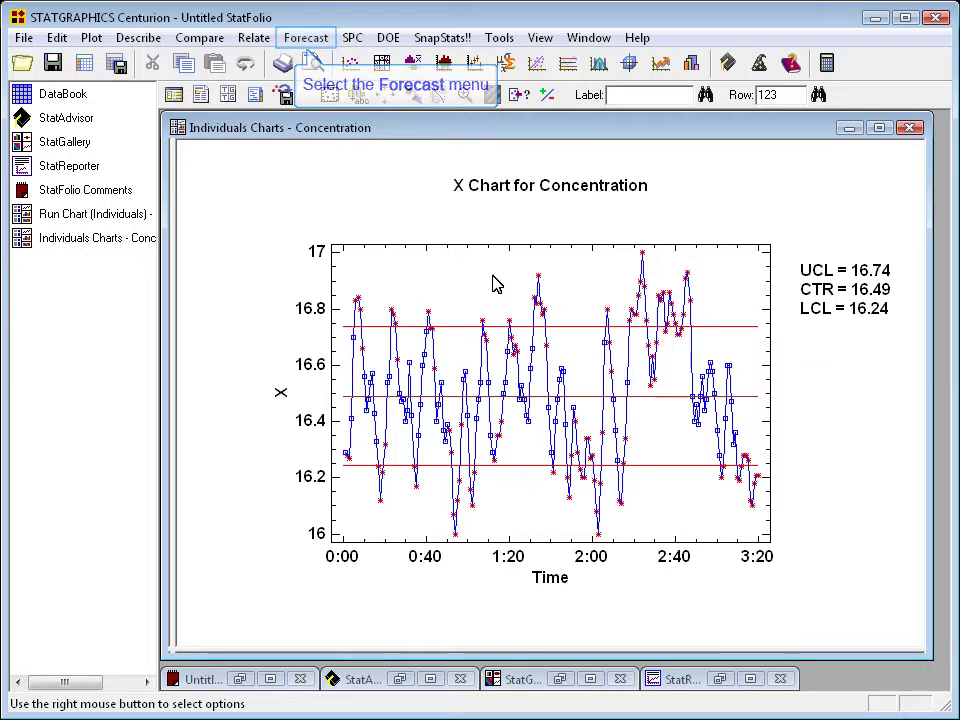
Step: Set up automatic model selection forecasting with Concentration as data, Time as time indices, and 60 forecasts
left_click(310, 42)
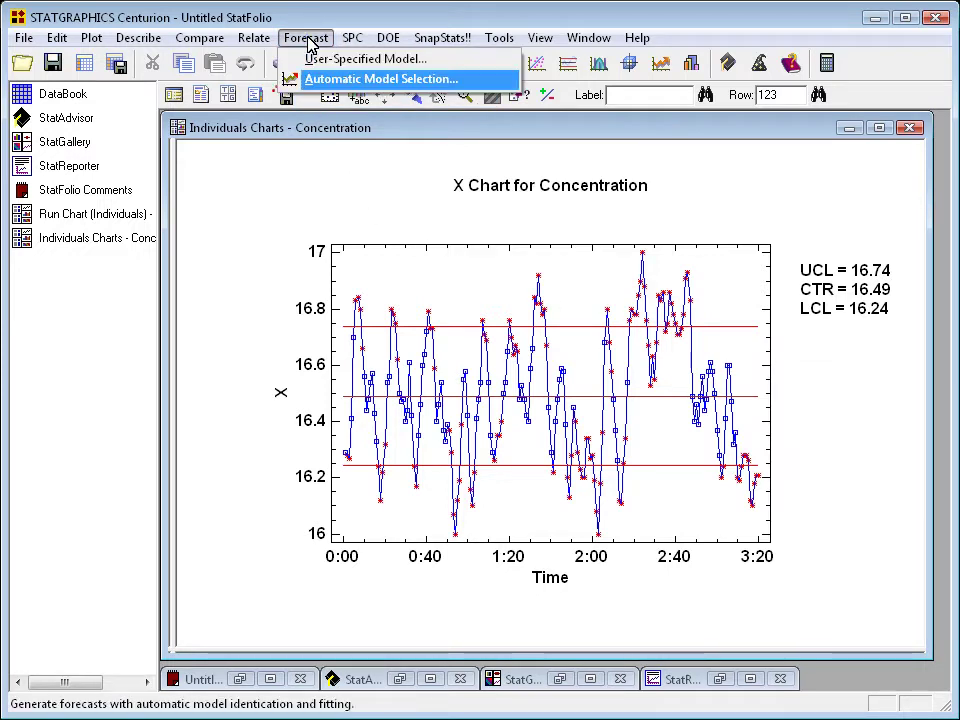
left_click(338, 88)
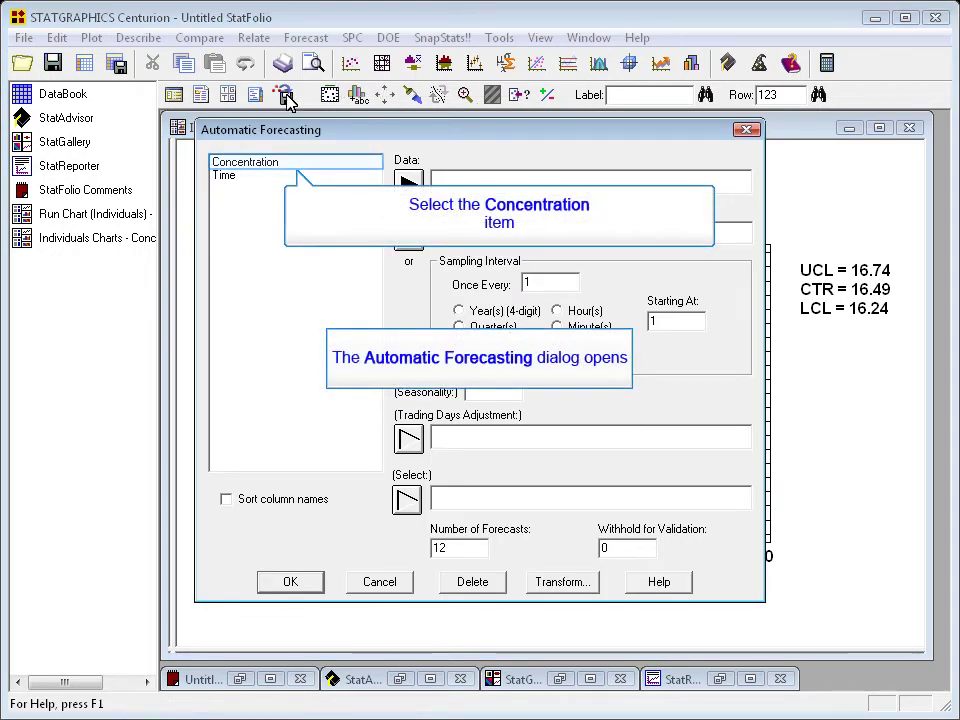
left_click(262, 162)
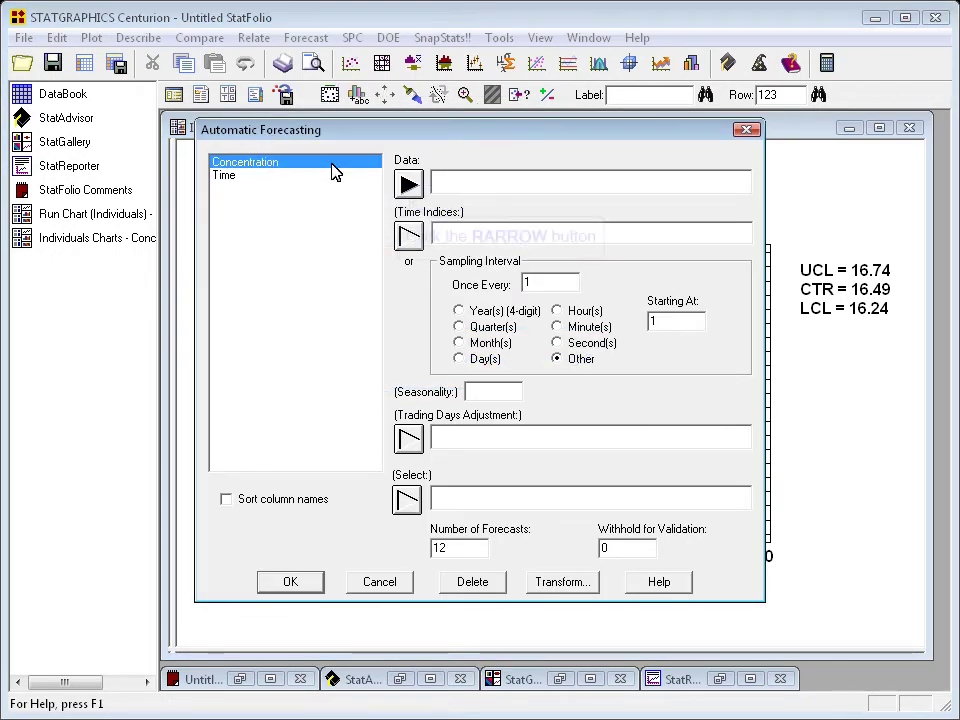
left_click(407, 185)
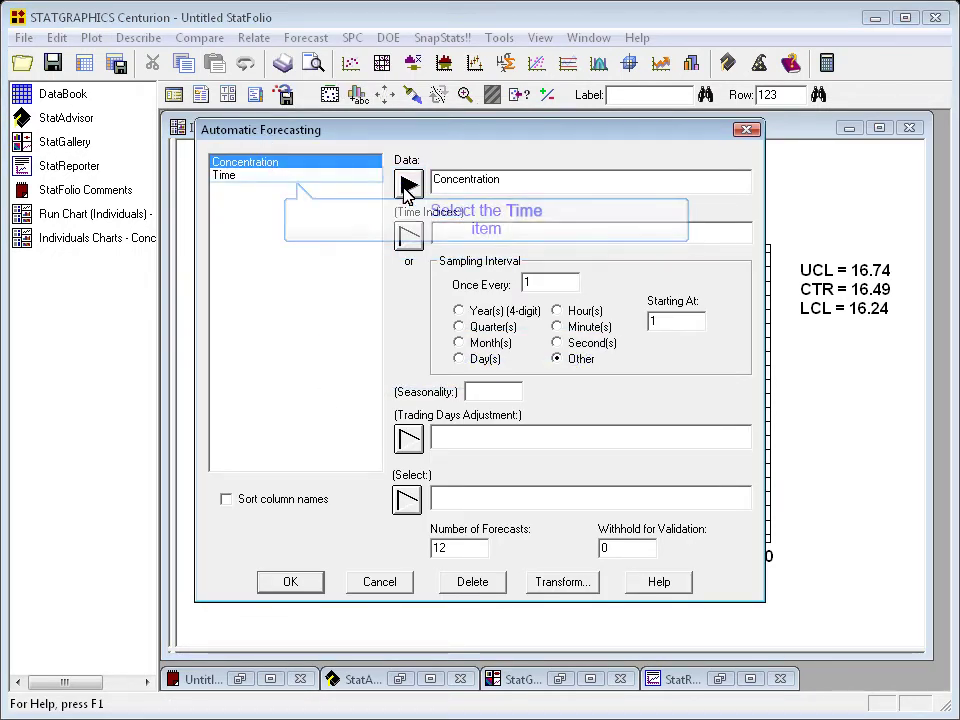
left_click(236, 180)
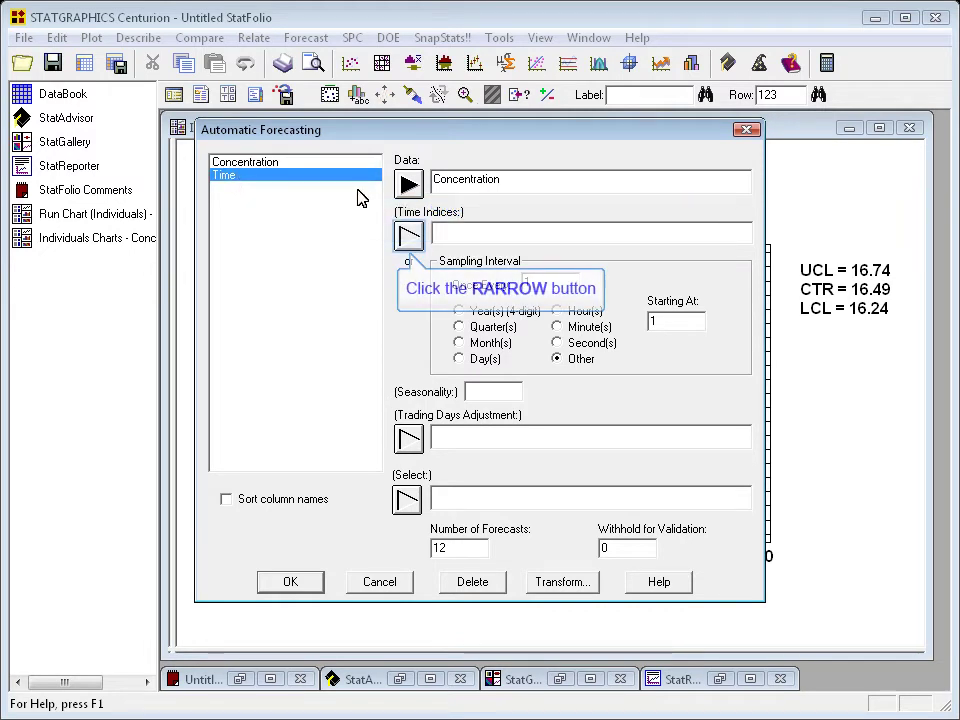
left_click(408, 236)
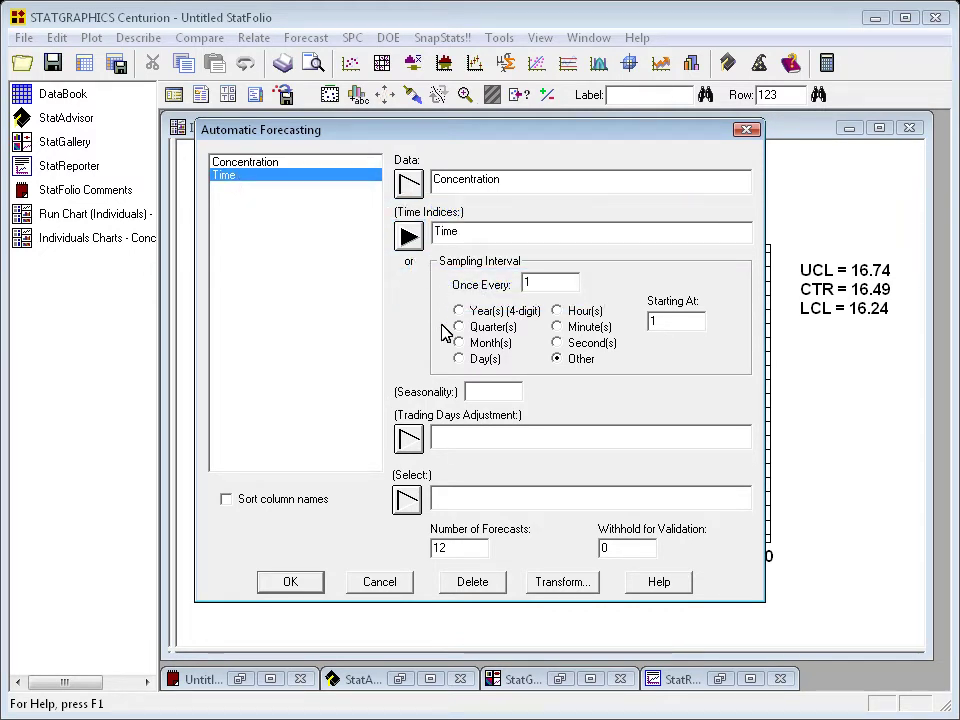
left_click_drag(453, 550, 426, 552)
type("60")
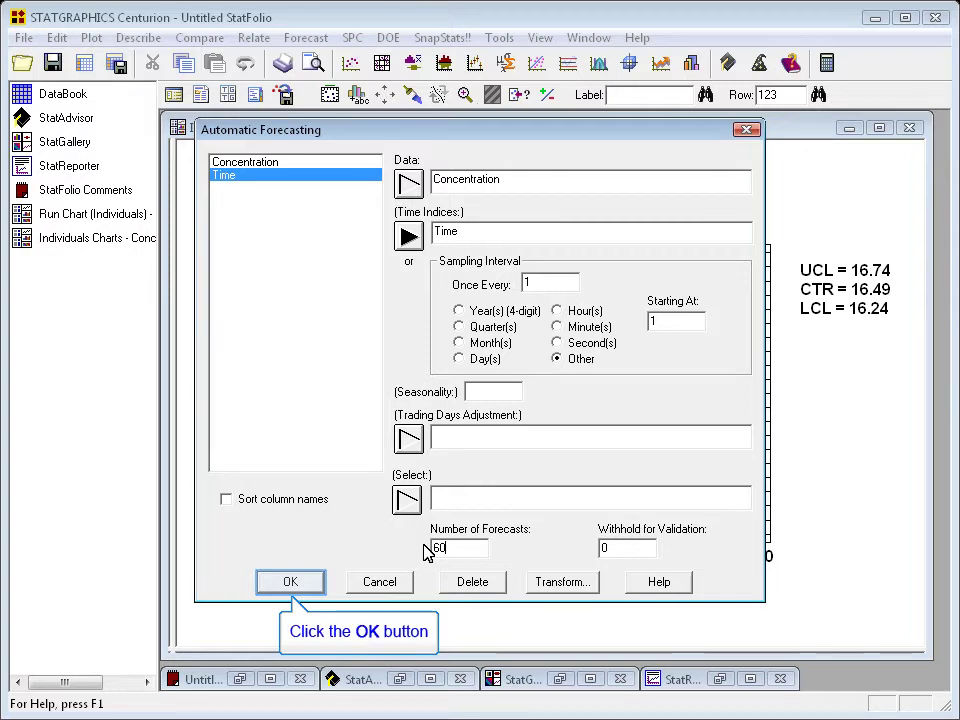
key("Return")
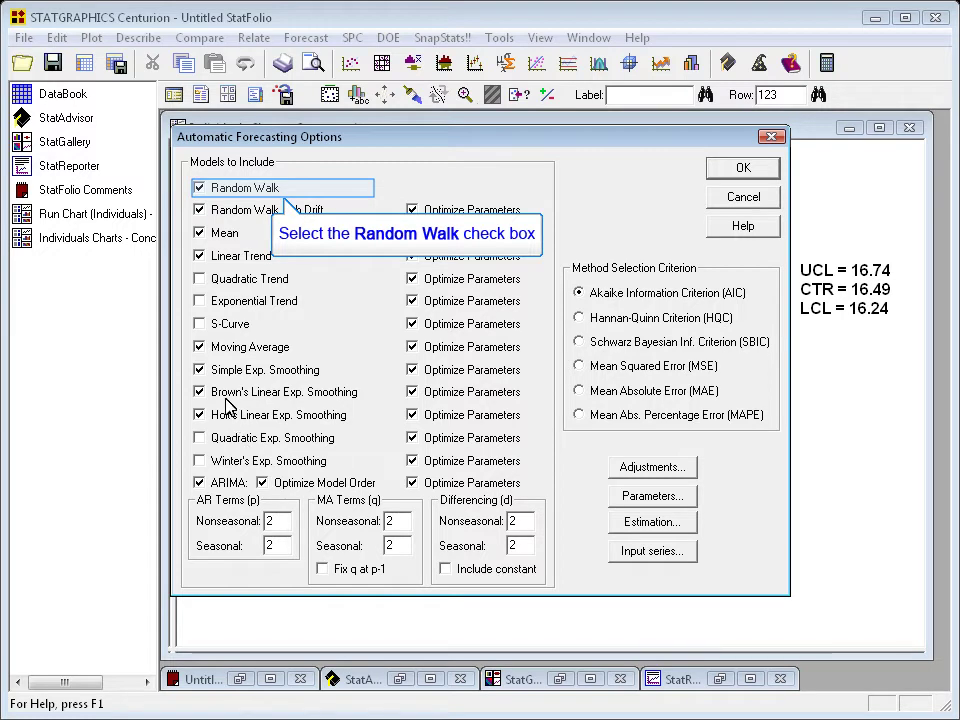
Step: Exclude the random walk, mean, linear trend, moving average and exponential smoothing models so that only ARIMA is included
left_click(199, 187)
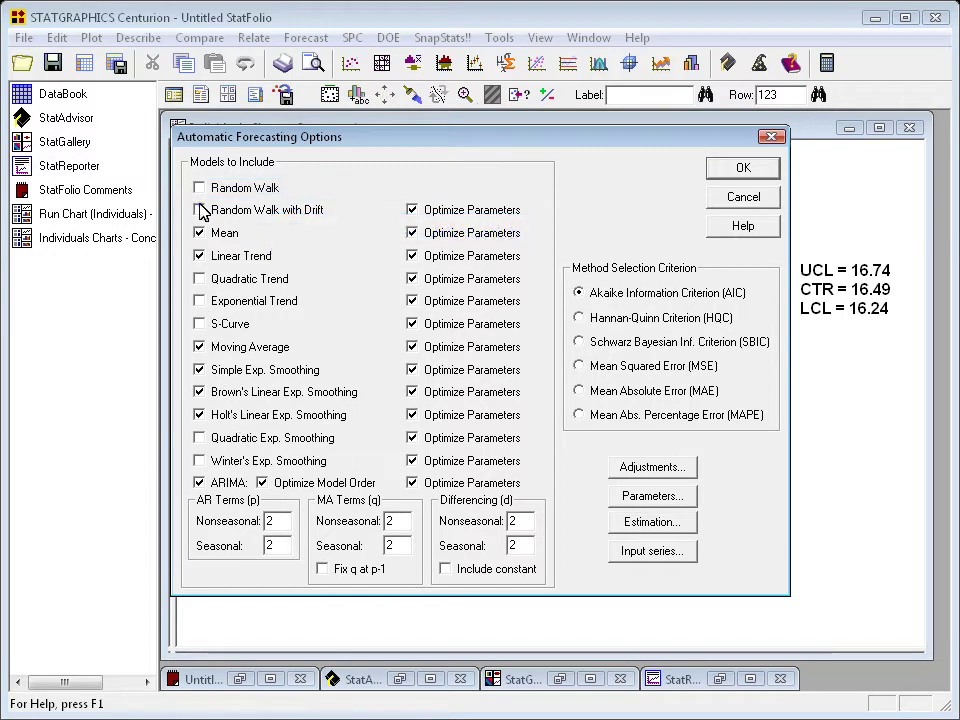
left_click(200, 210)
left_click(199, 232)
left_click(199, 256)
left_click(199, 346)
left_click(199, 369)
left_click(199, 391)
left_click(199, 414)
Step: Set both the nonseasonal and seasonal differencing orders of the ARIMA model to 0
double_click(512, 530)
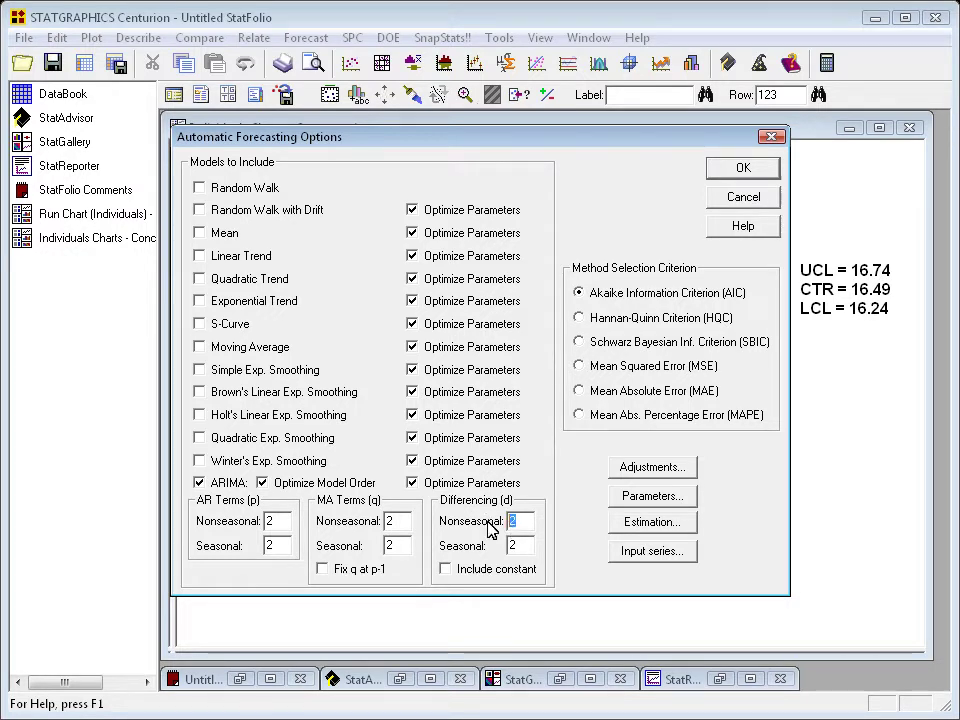
type("0")
double_click(512, 545)
type("0")
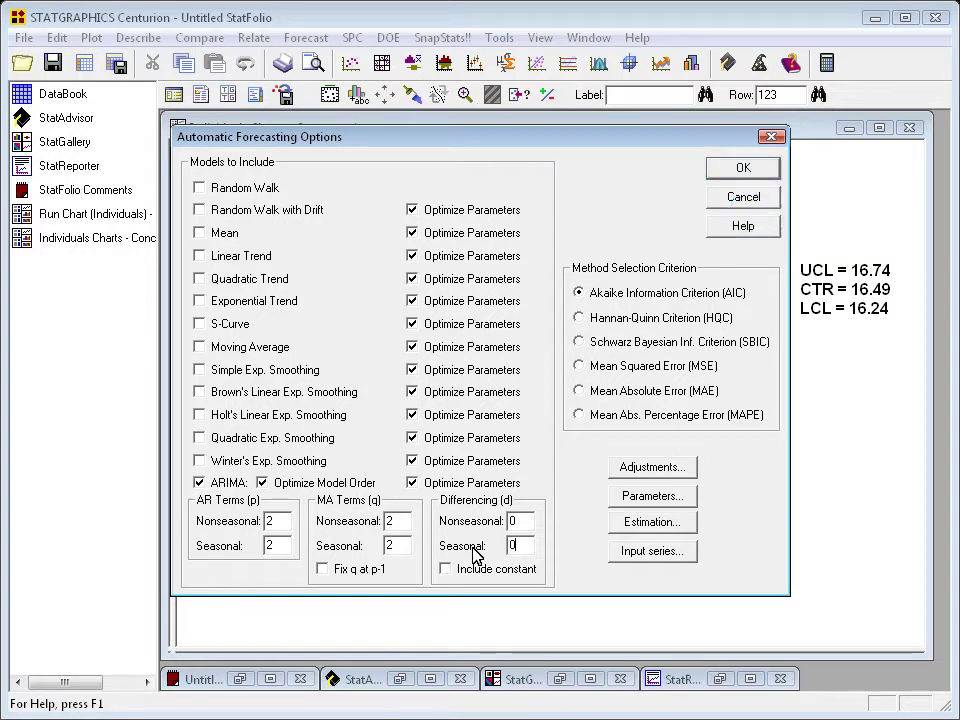
key("Return")
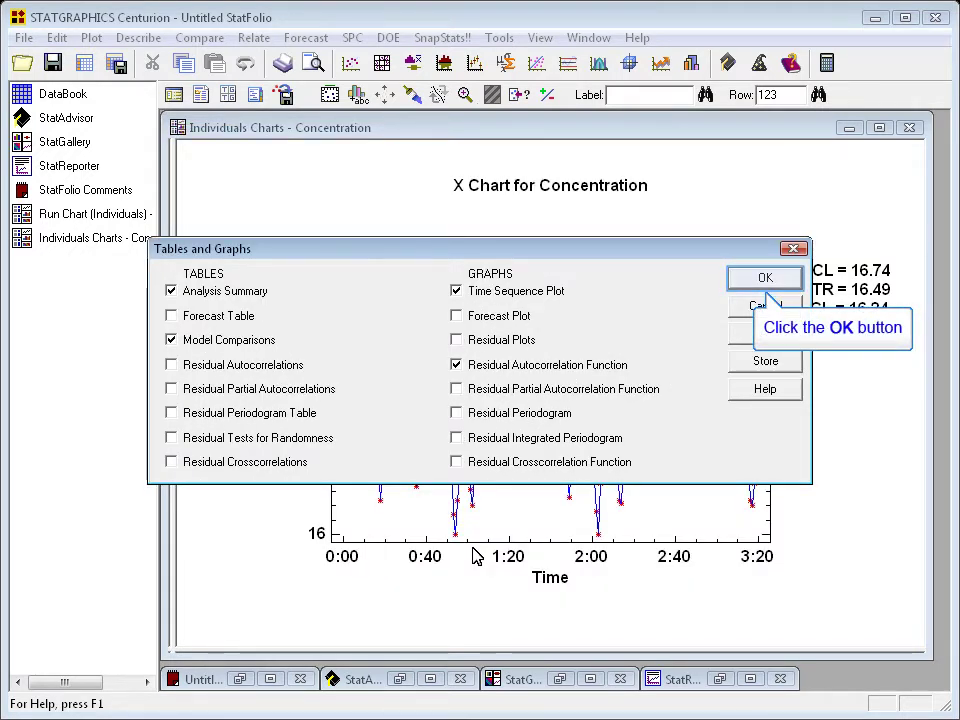
Step: Generate the forecast with the default tables and graphs, and enlarge the Time Sequence Plot
left_click(763, 279)
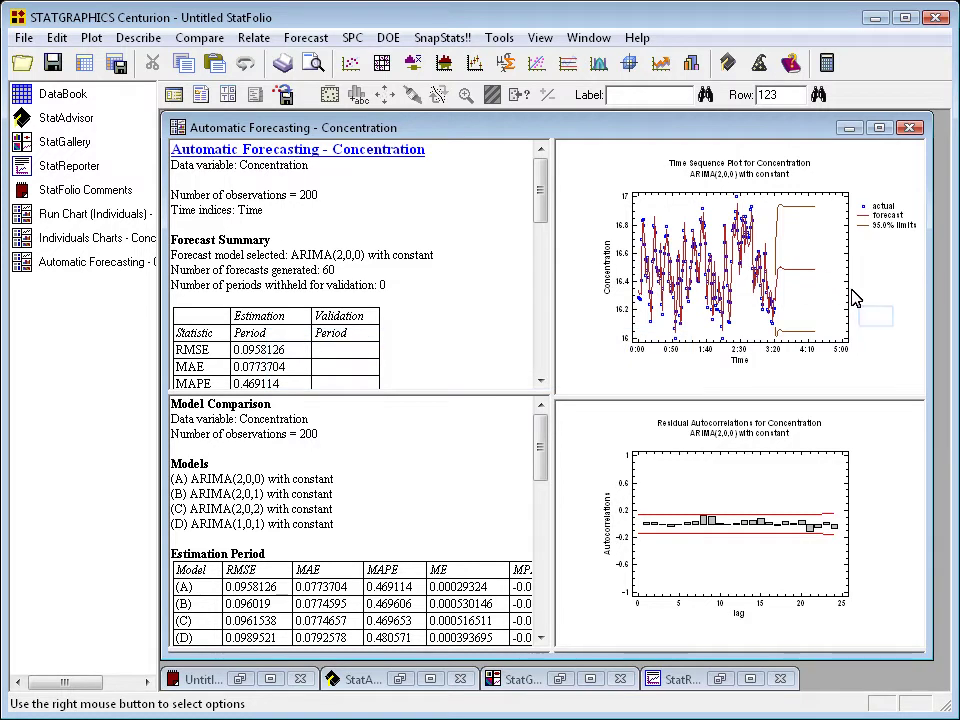
double_click(878, 318)
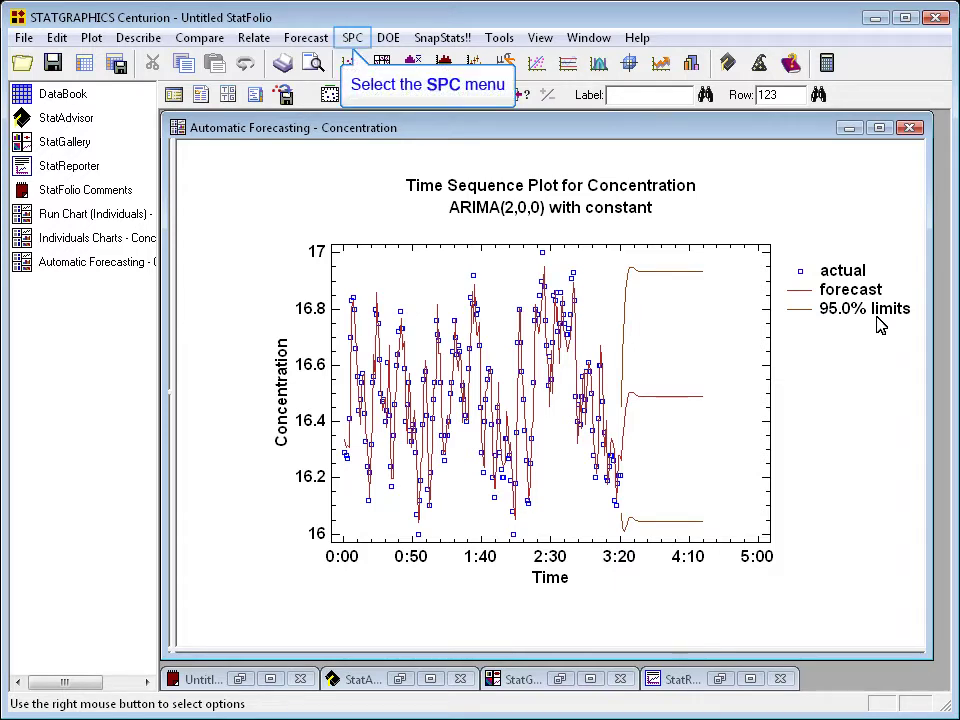
Step: Set up an ARIMA Individuals Chart with Concentration as observations and Time as the date/time labels
left_click(349, 40)
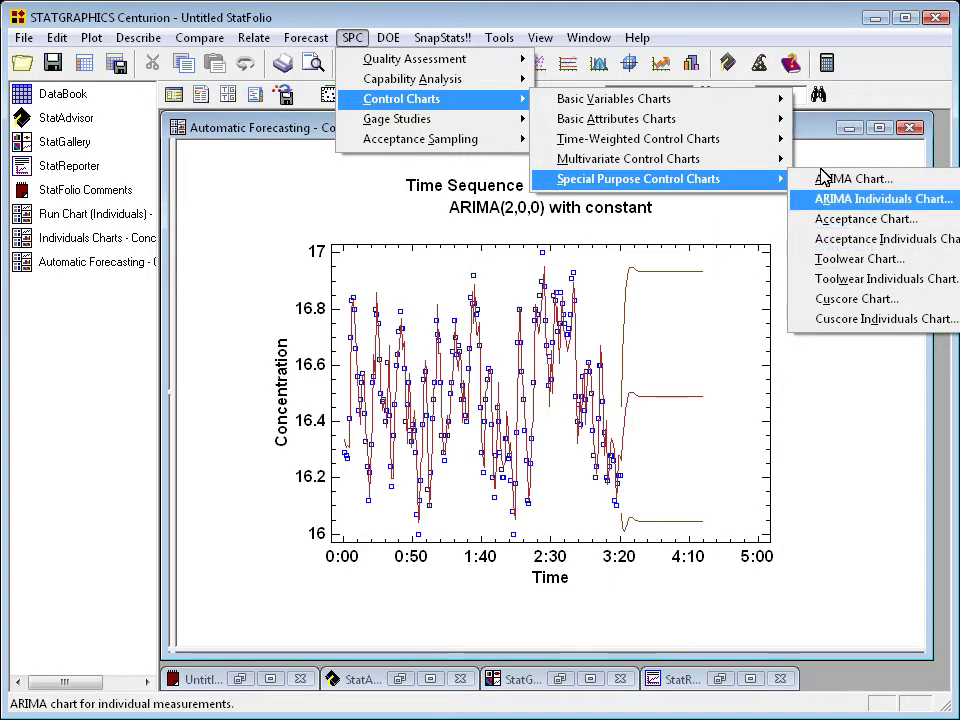
left_click(831, 204)
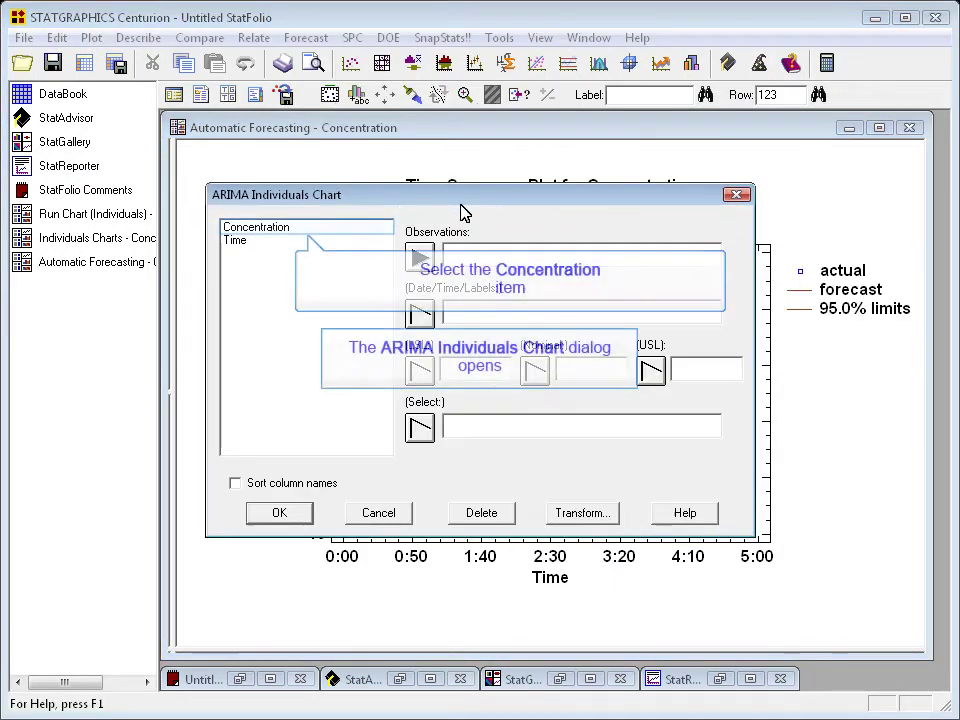
left_click(277, 229)
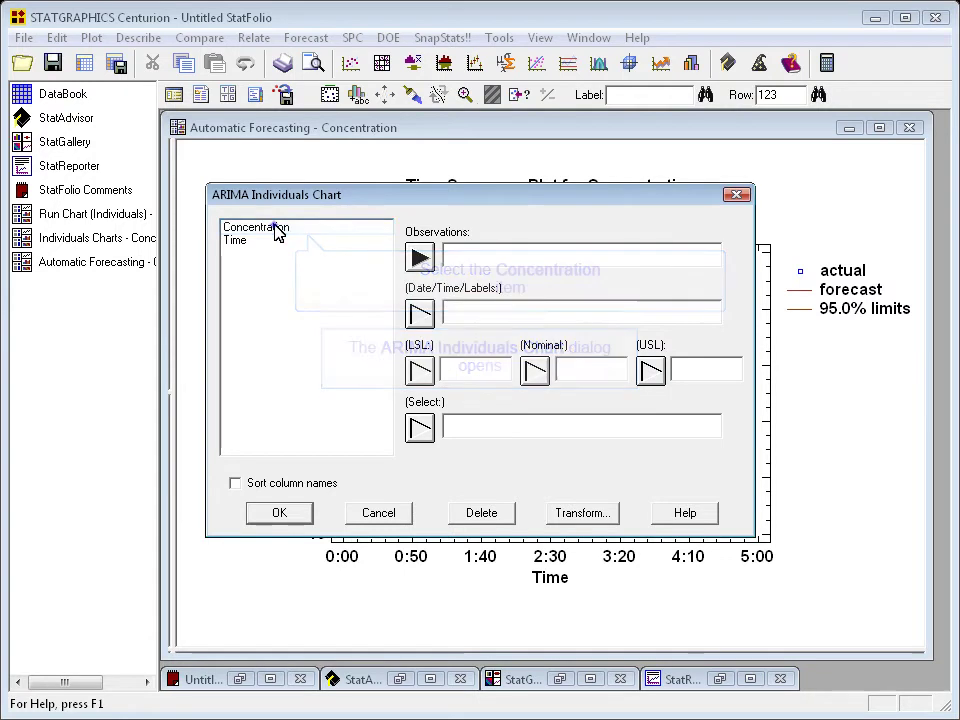
left_click(420, 259)
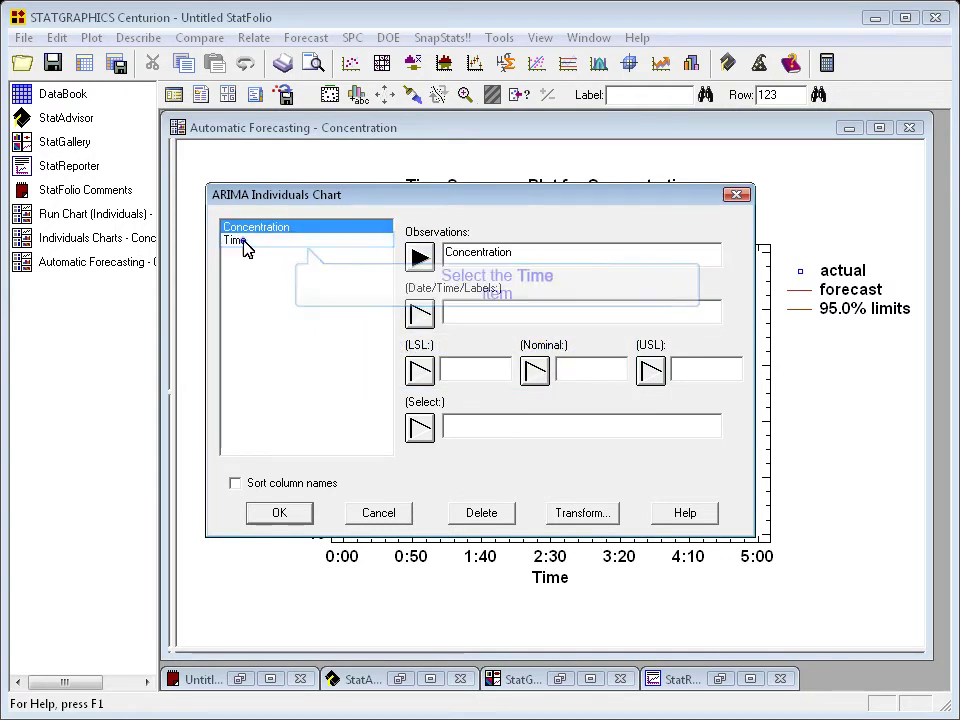
left_click(244, 244)
left_click(419, 314)
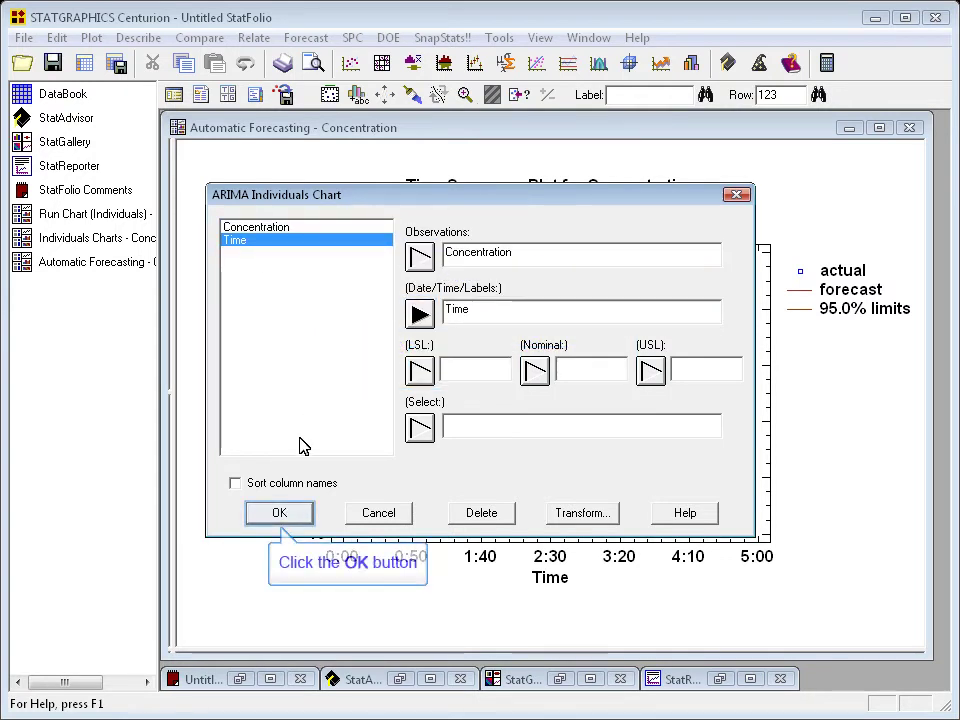
left_click(280, 513)
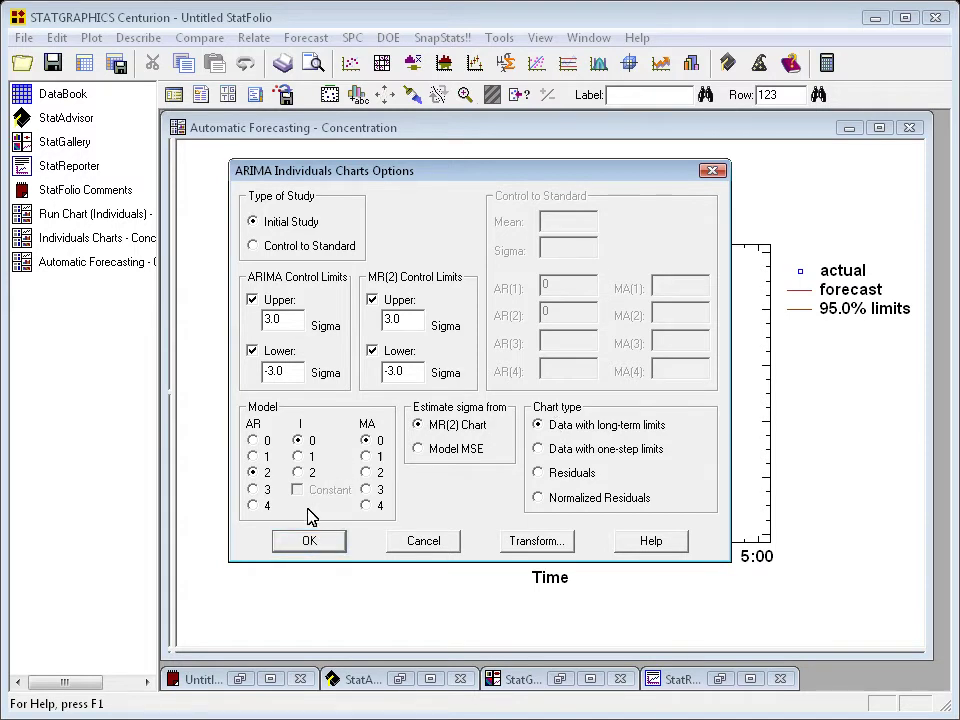
Step: Create the chart with an AR 2, I 0, MA 0 model and long-term limits, and enlarge the ARIMA chart
left_click(307, 541)
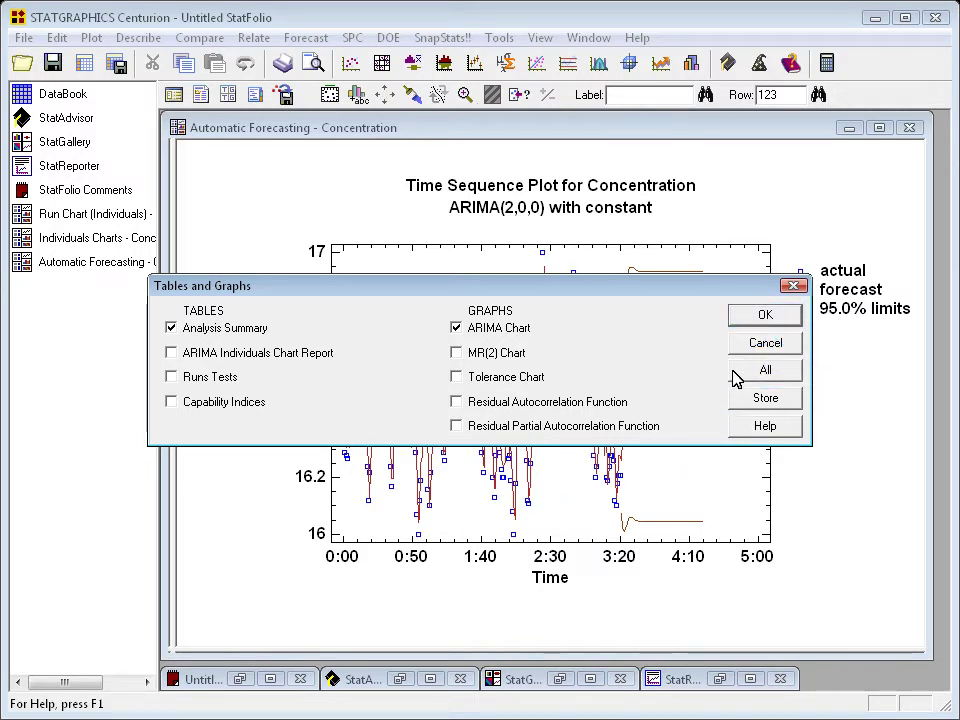
left_click(746, 319)
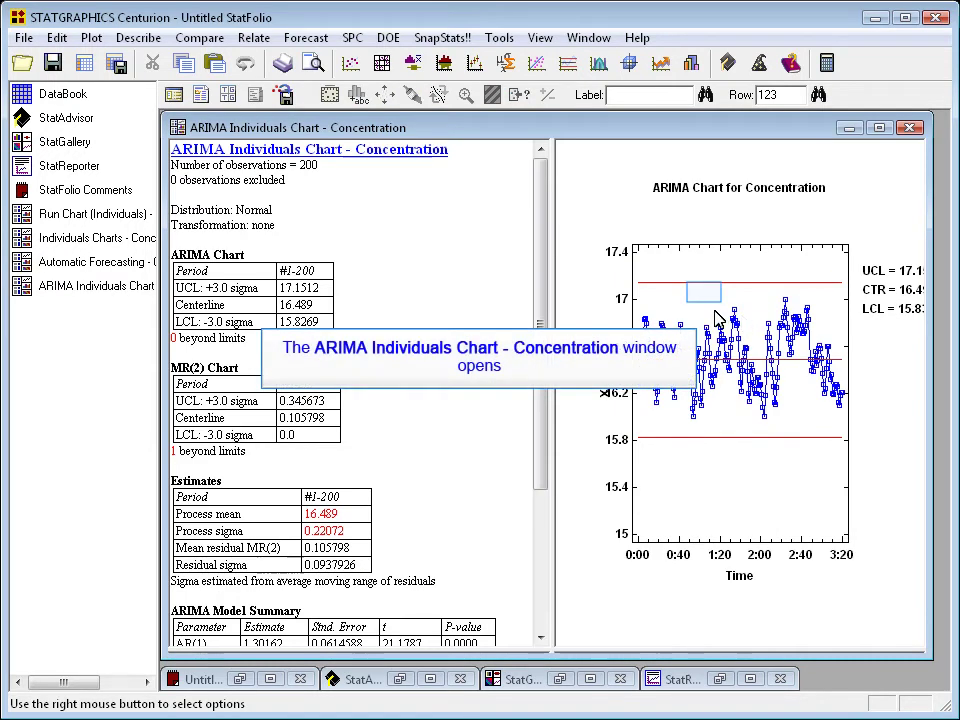
double_click(706, 303)
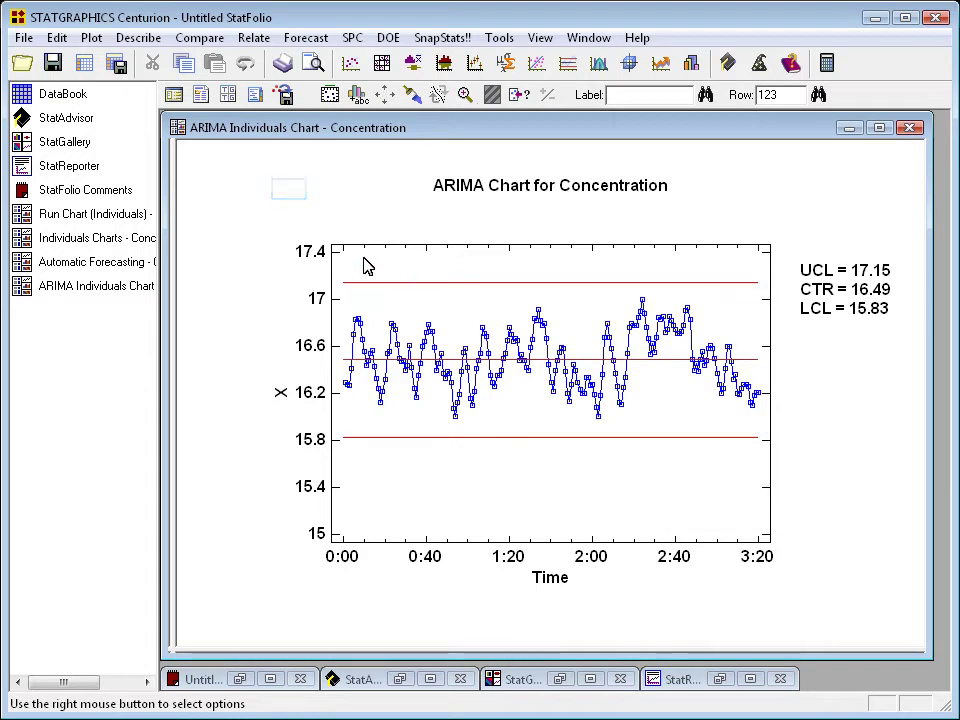
Step: Change the ARIMA individuals chart type to Residuals
right_click(290, 195)
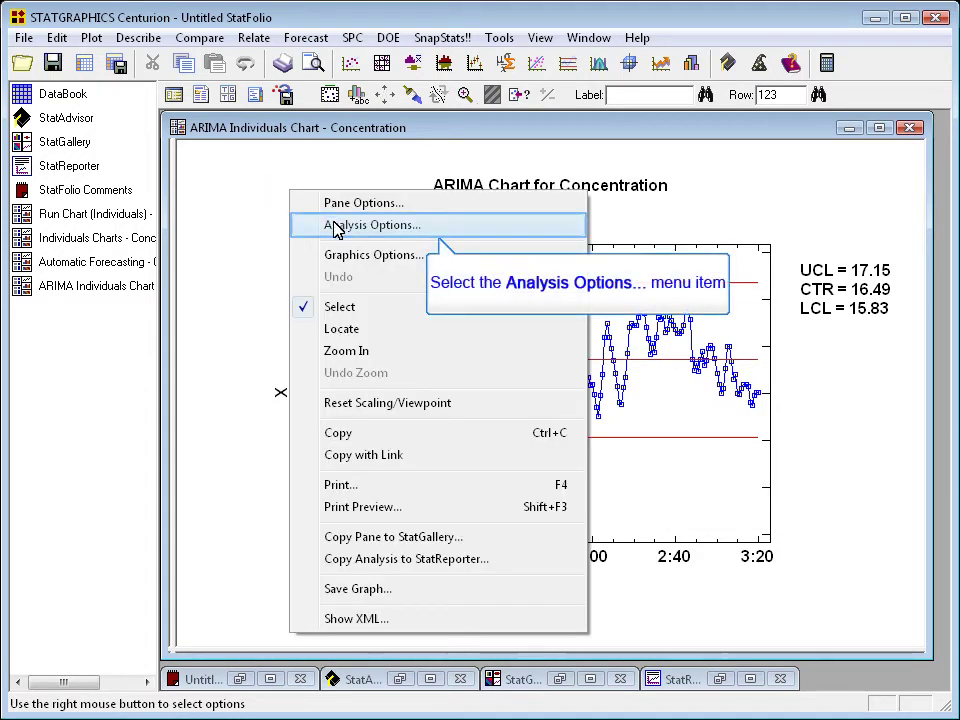
left_click(336, 226)
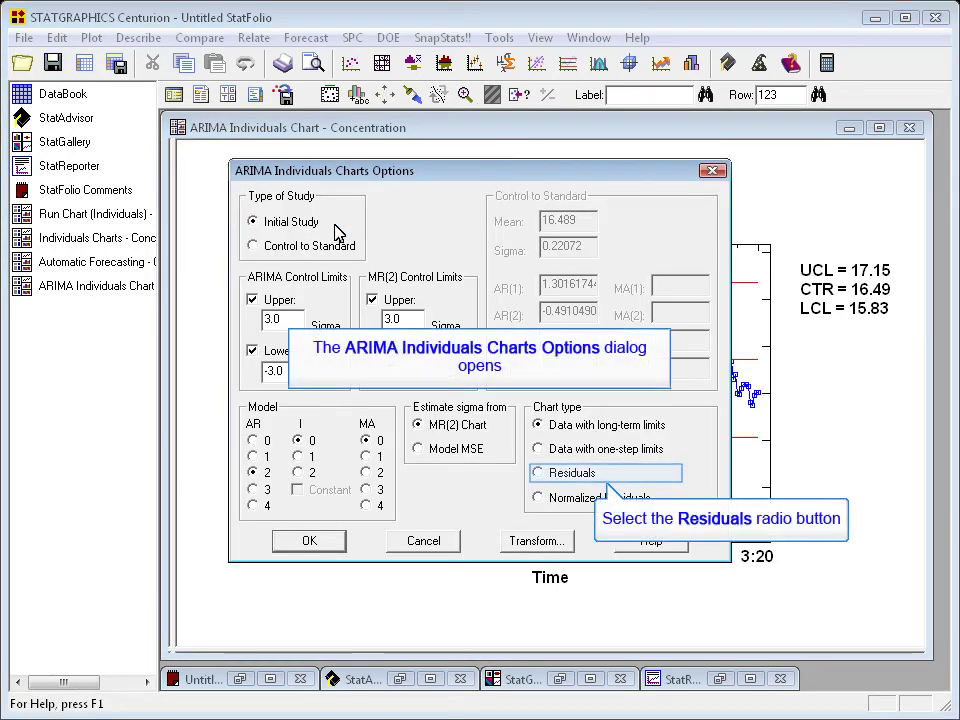
left_click(566, 478)
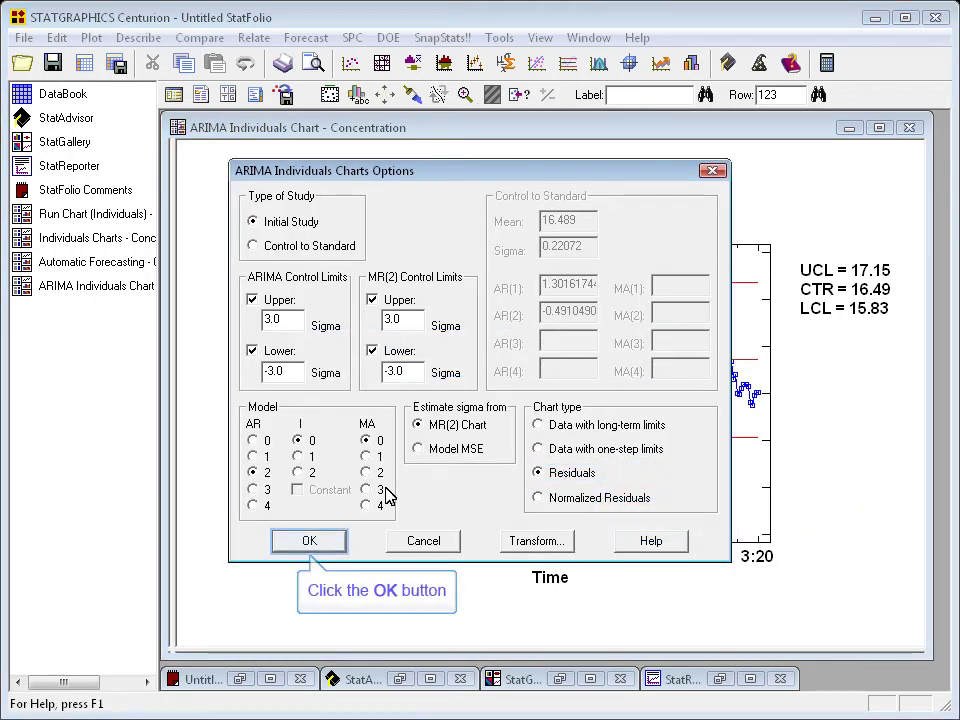
left_click(313, 546)
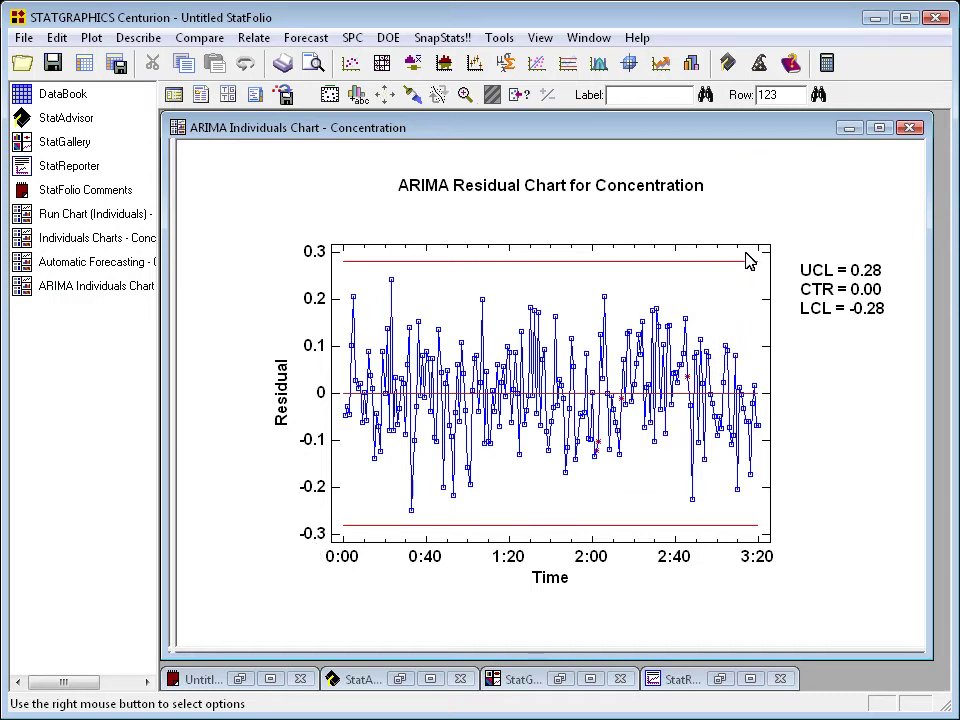
Step: Change the ARIMA individuals chart type to Data with one-step limits
right_click(751, 181)
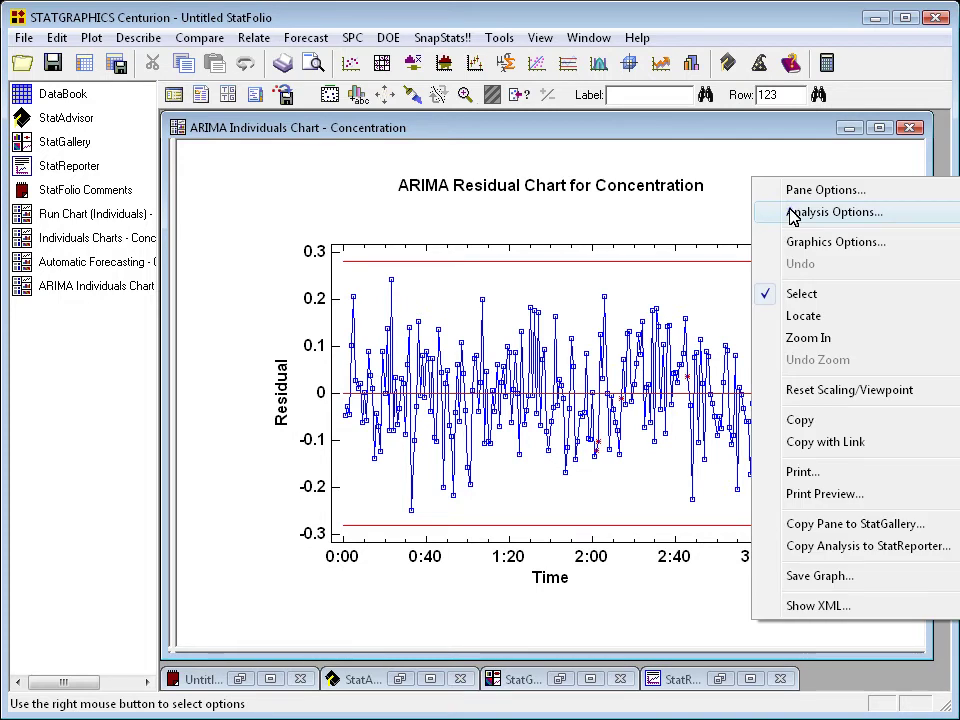
left_click(792, 213)
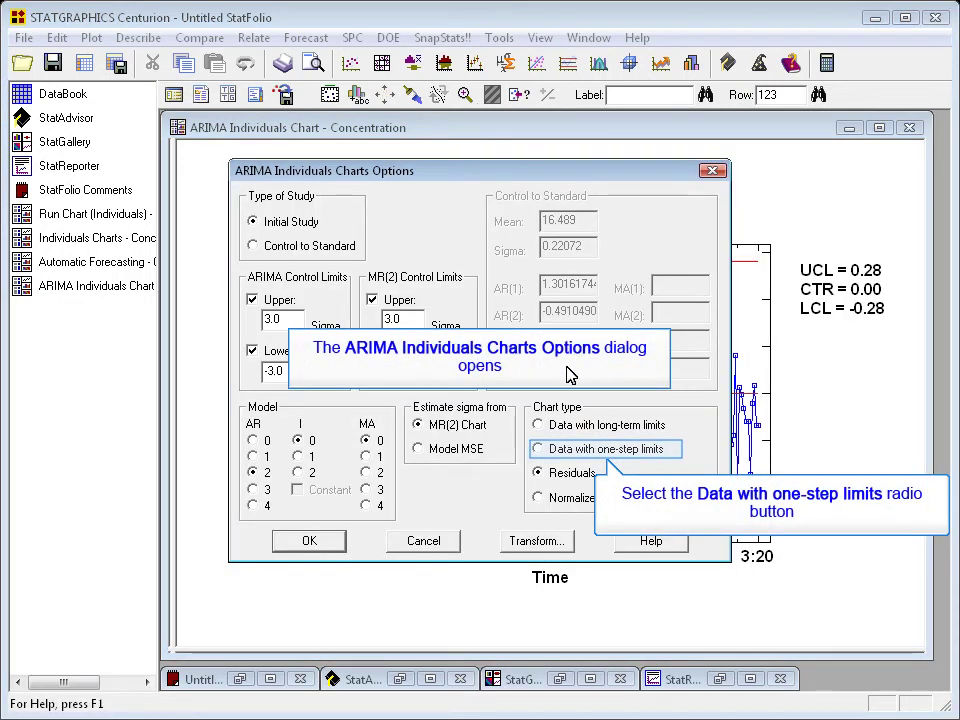
left_click(561, 452)
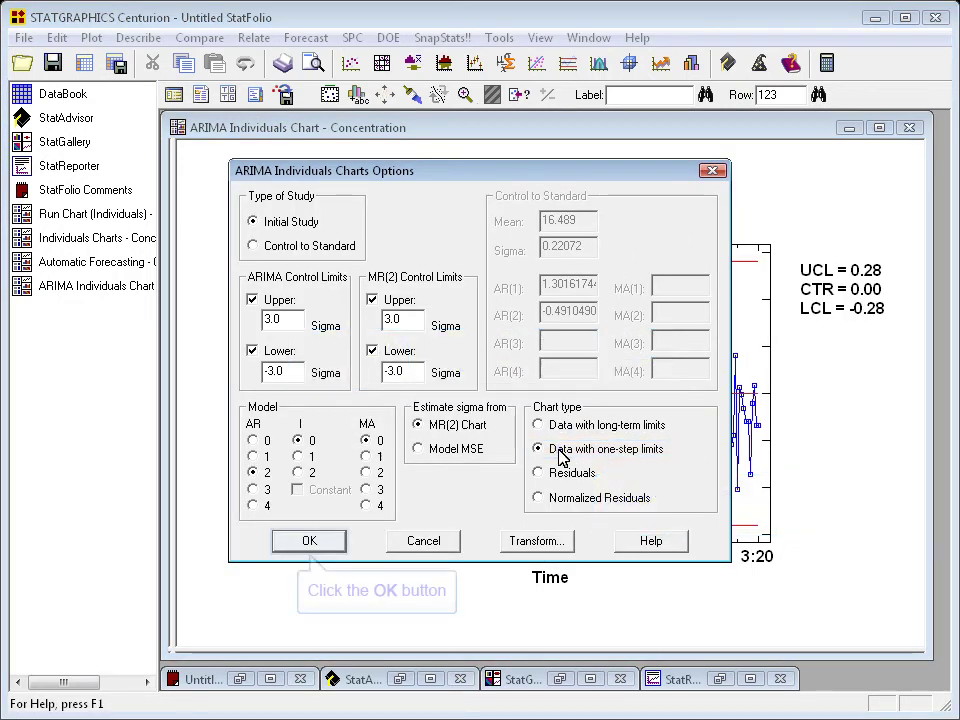
left_click(320, 540)
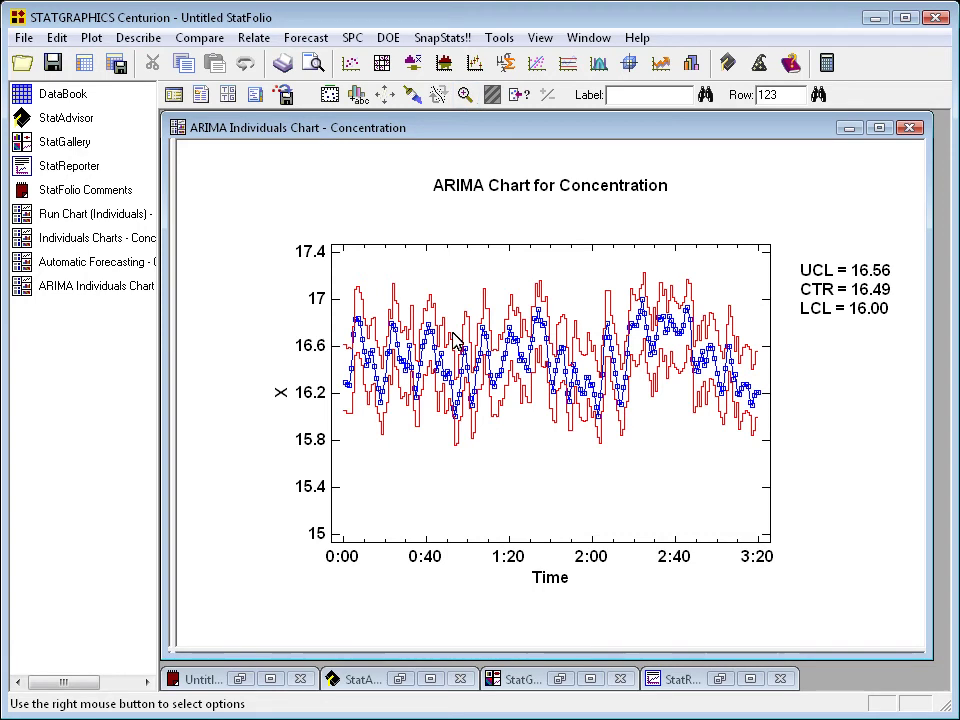
Step: Zoom in on the ARIMA chart along X and Y, and pan to the middle of the time range and higher concentrations
left_click(466, 95)
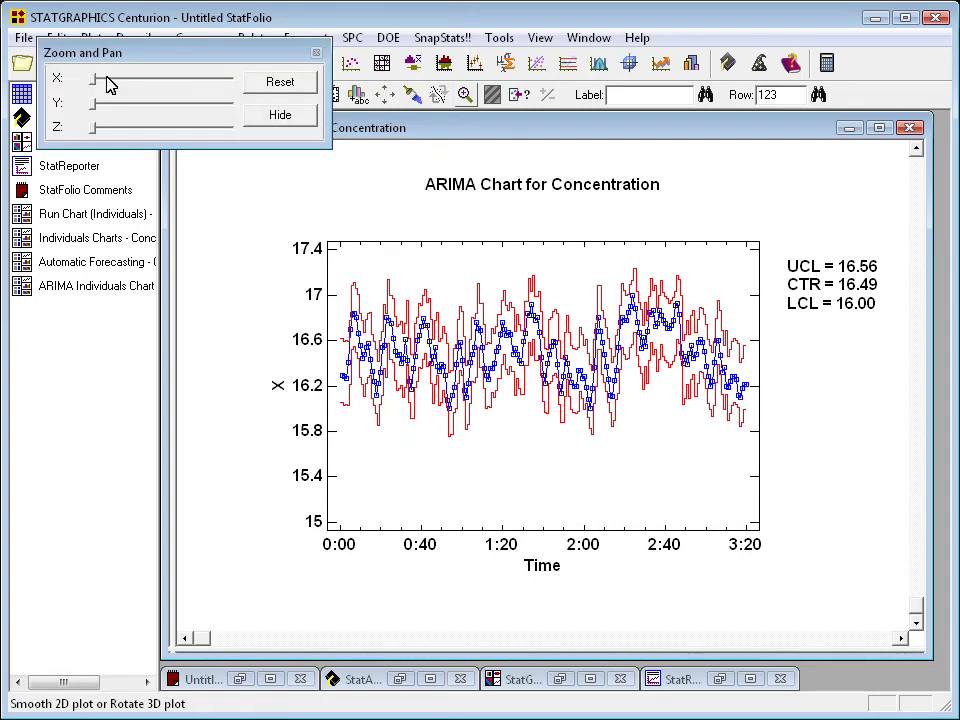
left_click_drag(110, 85, 154, 86)
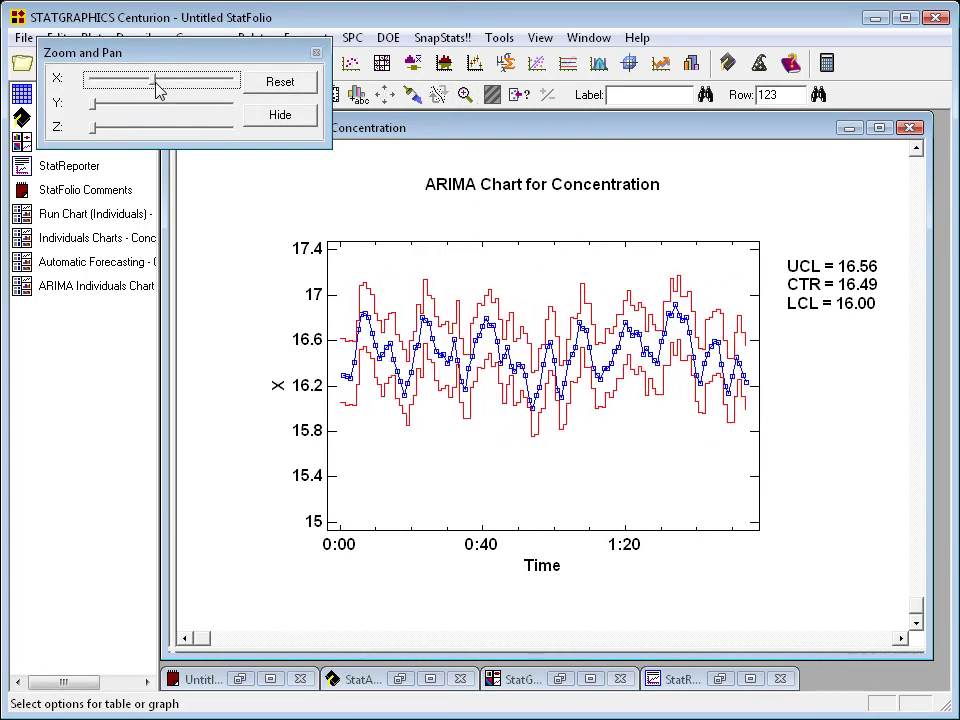
left_click_drag(98, 106, 134, 108)
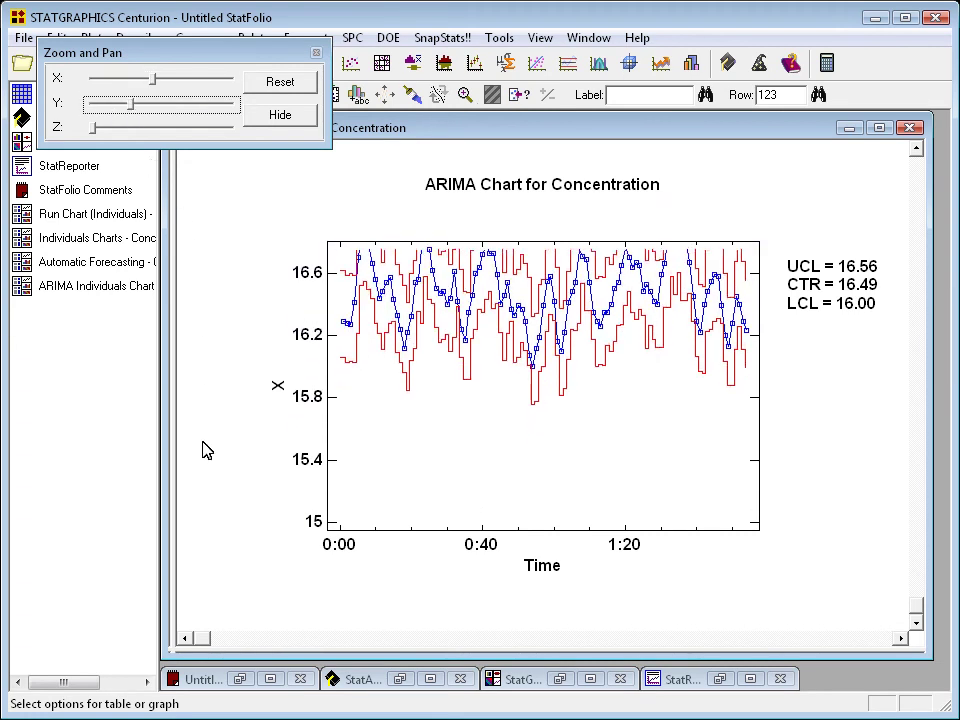
left_click_drag(208, 641, 335, 640)
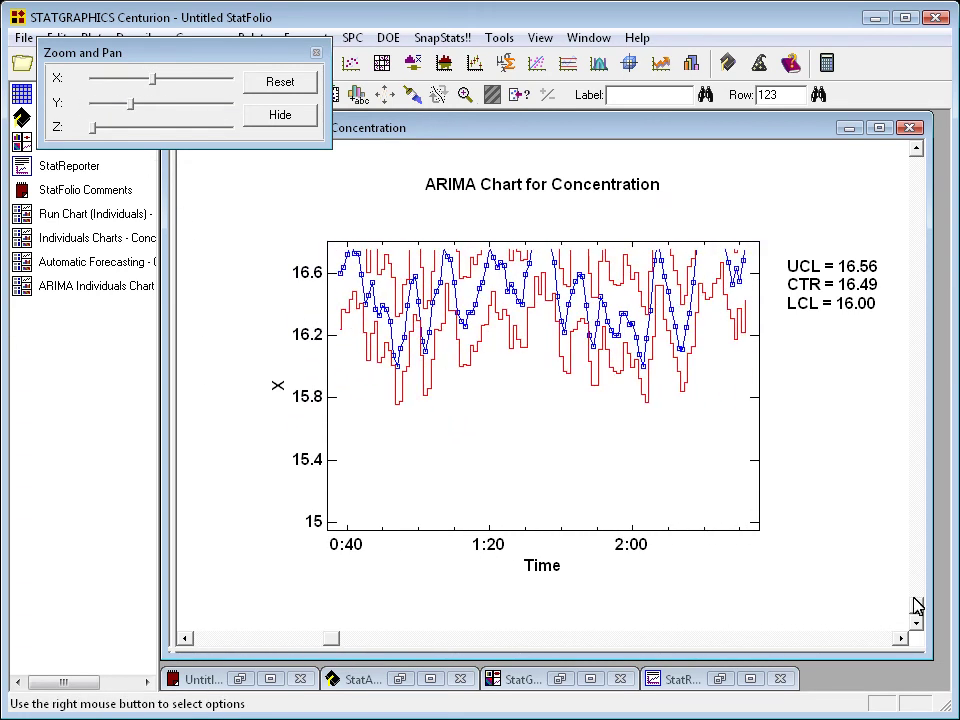
left_click_drag(917, 606, 928, 489)
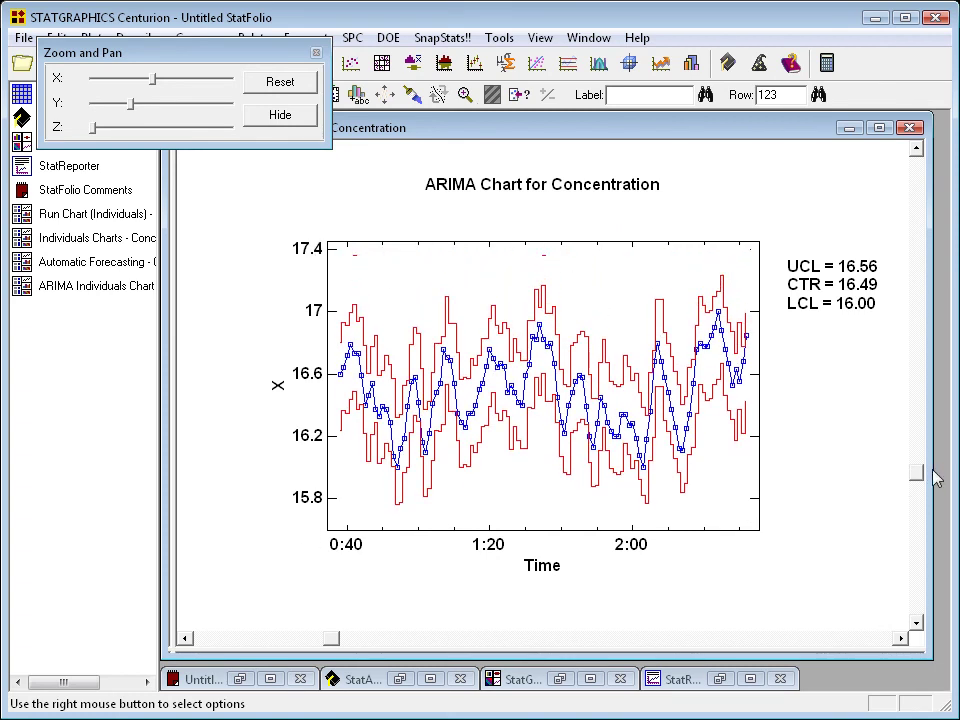